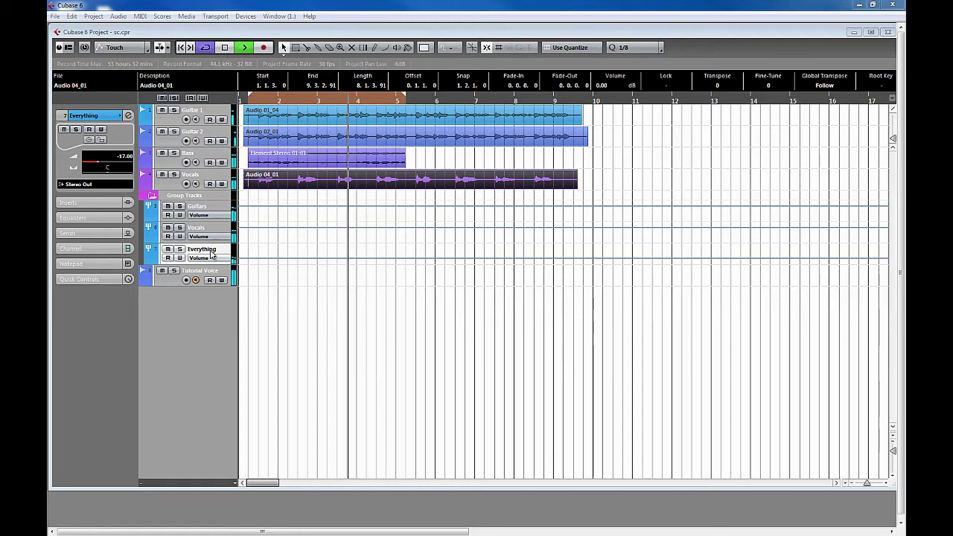
# - Start looping playback of bars 2–5 across the Guitar, Bass and Vocals tracks
pyautogui.press('F2')
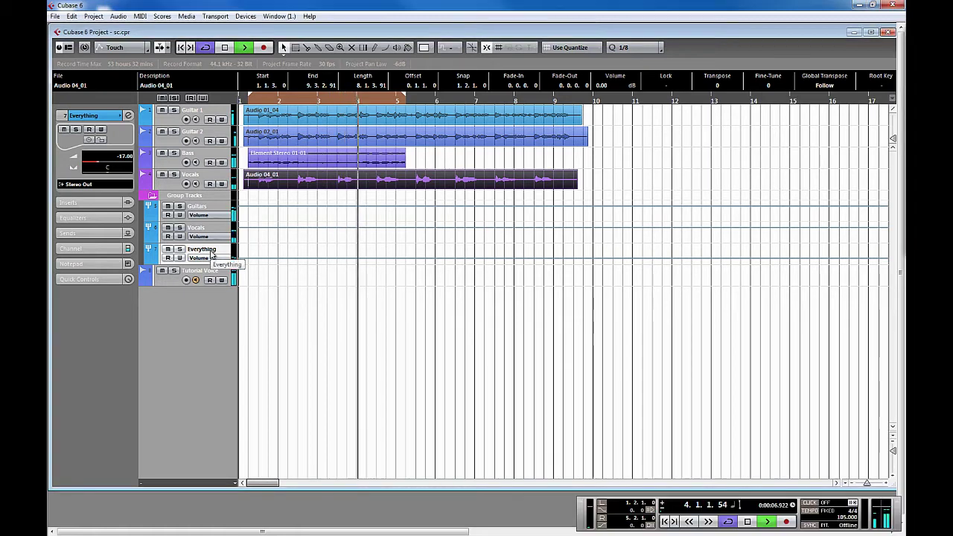
# - Reset the Everything group's inspector volume to 0.00 dB and mute the Vocals track
pyautogui.keyDown('ctrl'); pyautogui.click(125, 158); pyautogui.keyUp('ctrl')
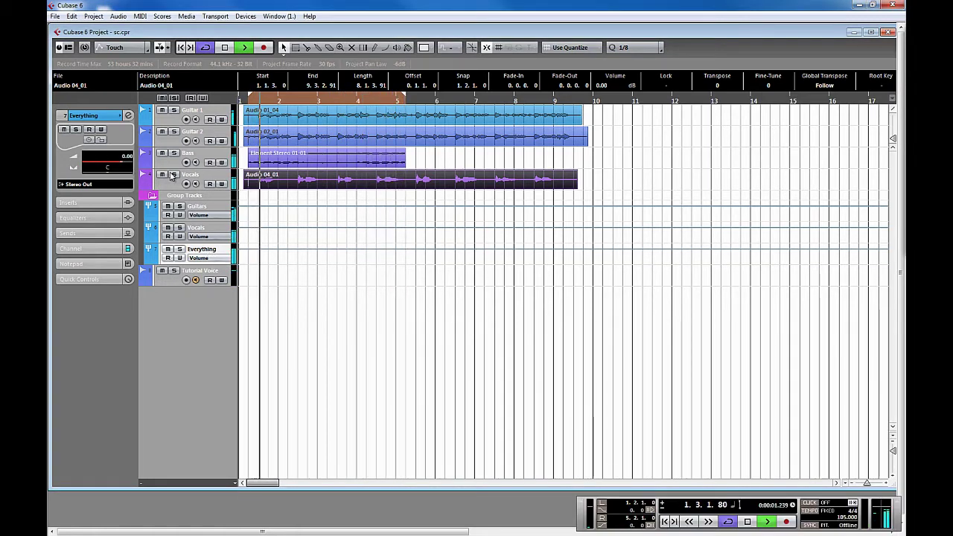
pyautogui.click(163, 174)
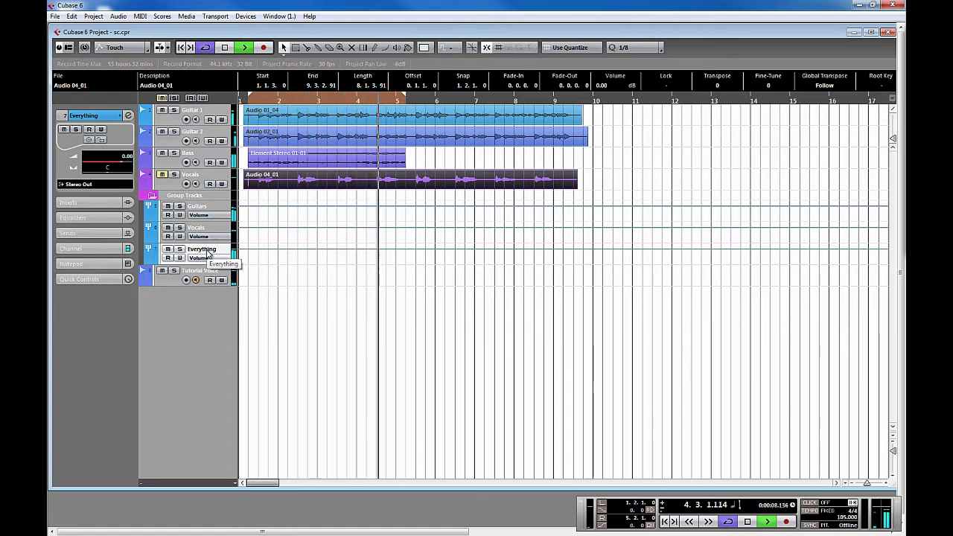
pyautogui.click(82, 203)
# - Insert Dynamics > C1 comp Stereo in Everything's slot 1: threshold -20, ratio 8, attack 1
pyautogui.click(78, 145)
pyautogui.moveTo(125, 258)
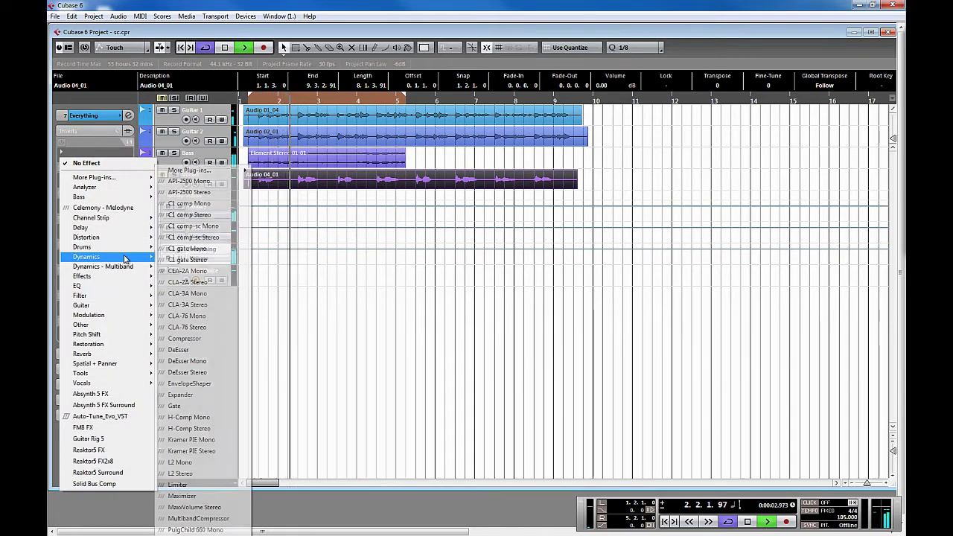
pyautogui.click(189, 214)
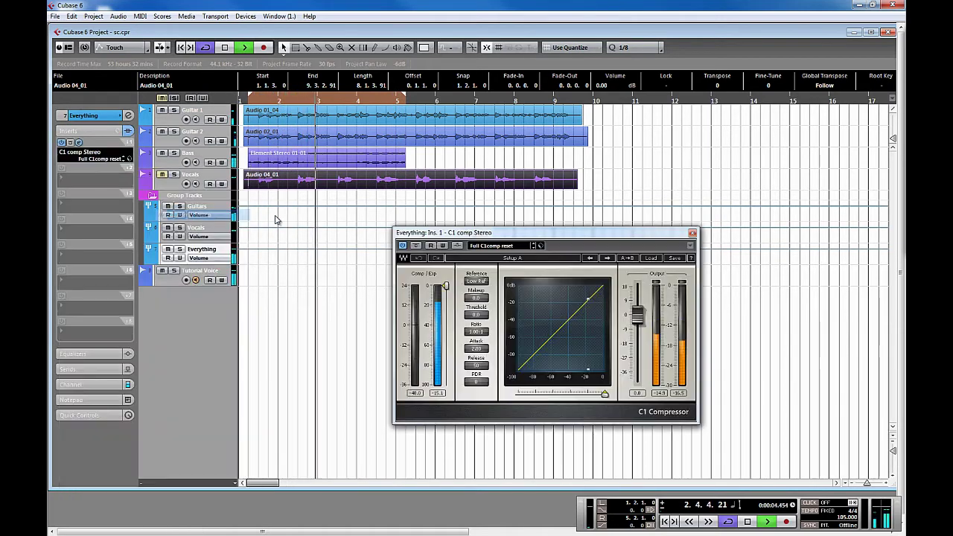
pyautogui.click(481, 315)
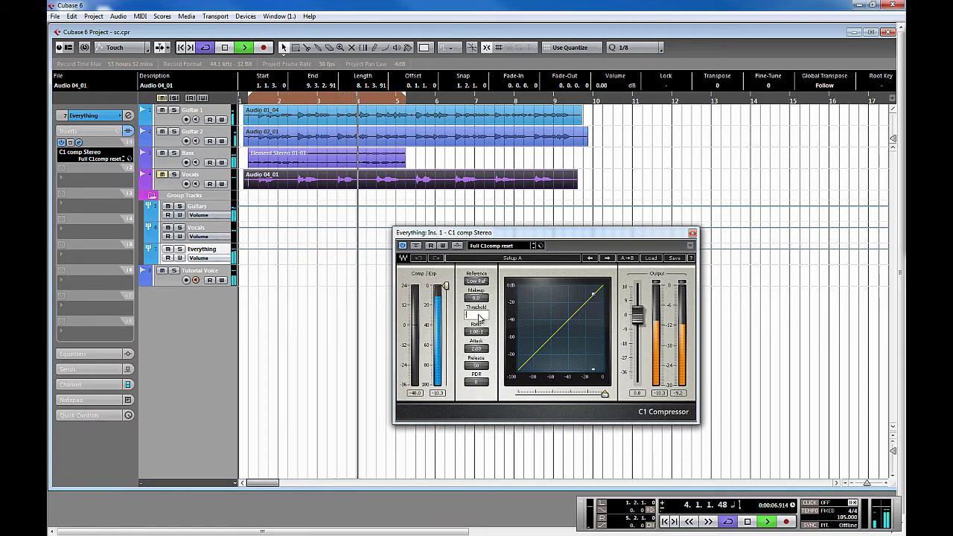
pyautogui.write('-20')
pyautogui.click(475, 332)
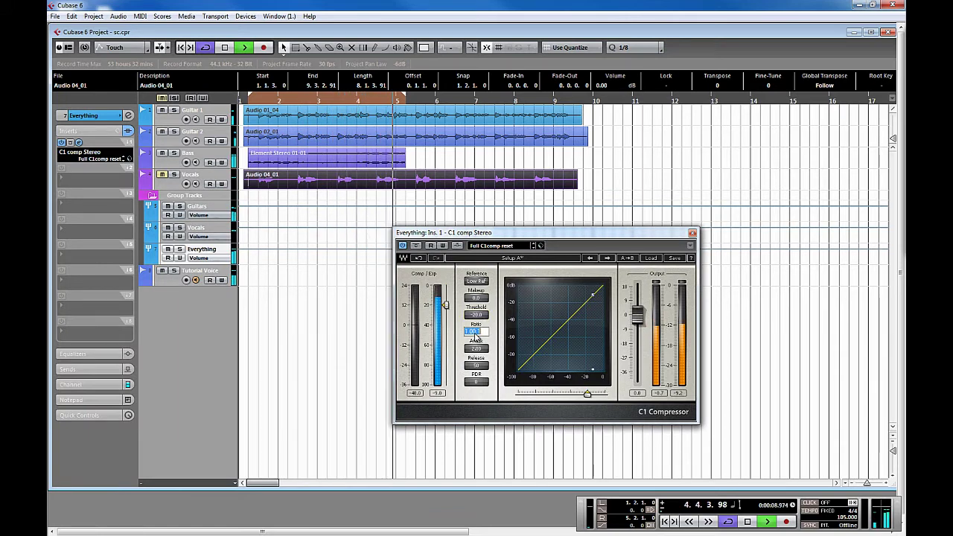
pyautogui.write('8')
pyautogui.click(476, 348)
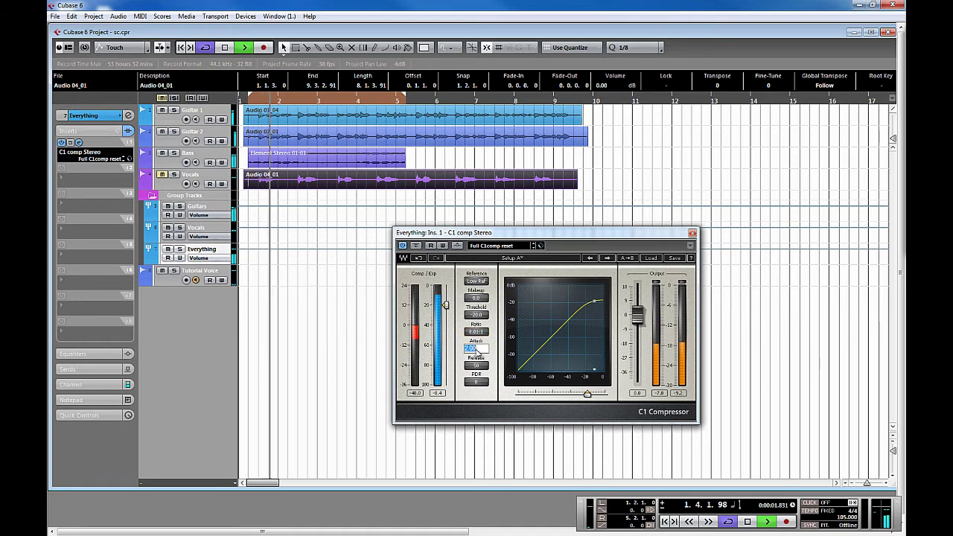
pyautogui.write('1.3')
pyautogui.click(479, 363)
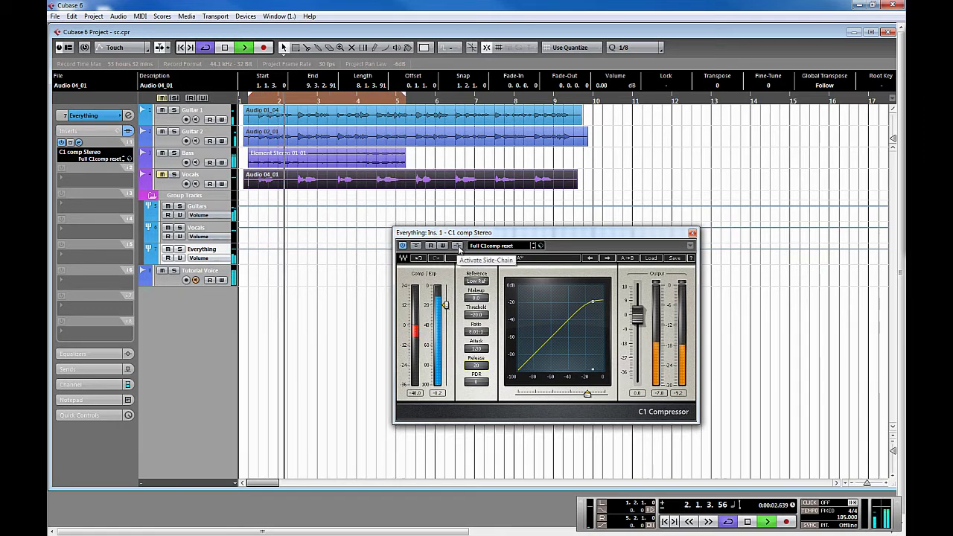
# - Activate C1 side-chain; route Tutorial Voice's send 1 to Everything Ins.1 C1 comp Stereo, switched on
pyautogui.click(459, 247)
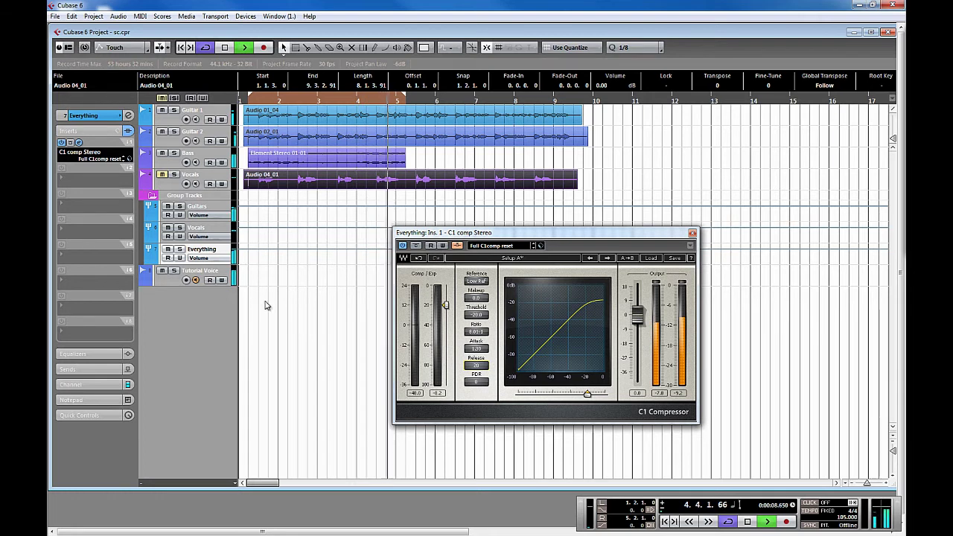
pyautogui.click(195, 274)
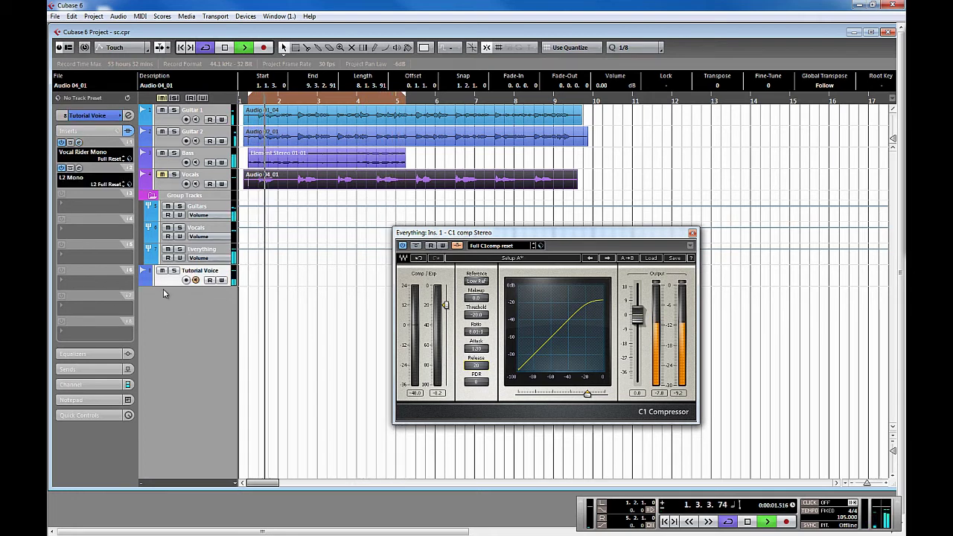
pyautogui.click(75, 368)
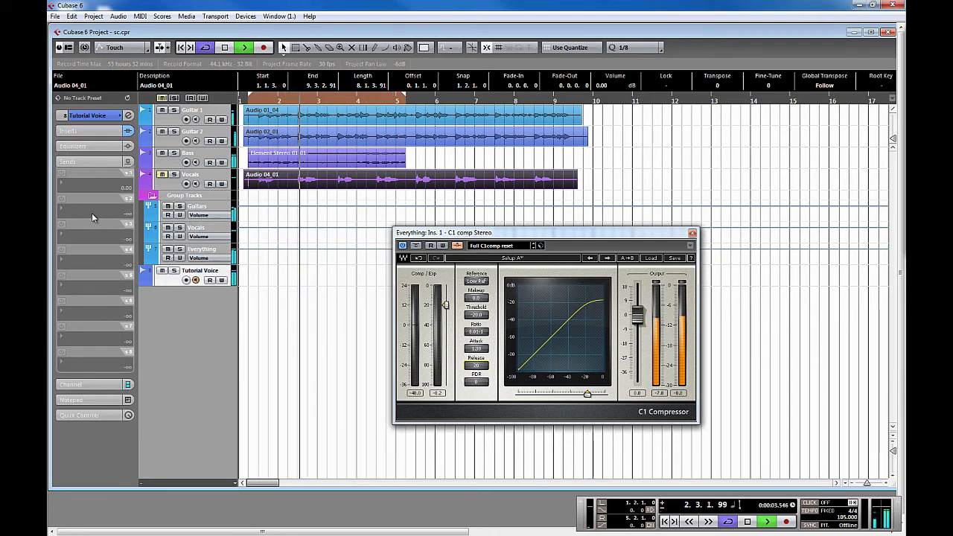
pyautogui.click(77, 187)
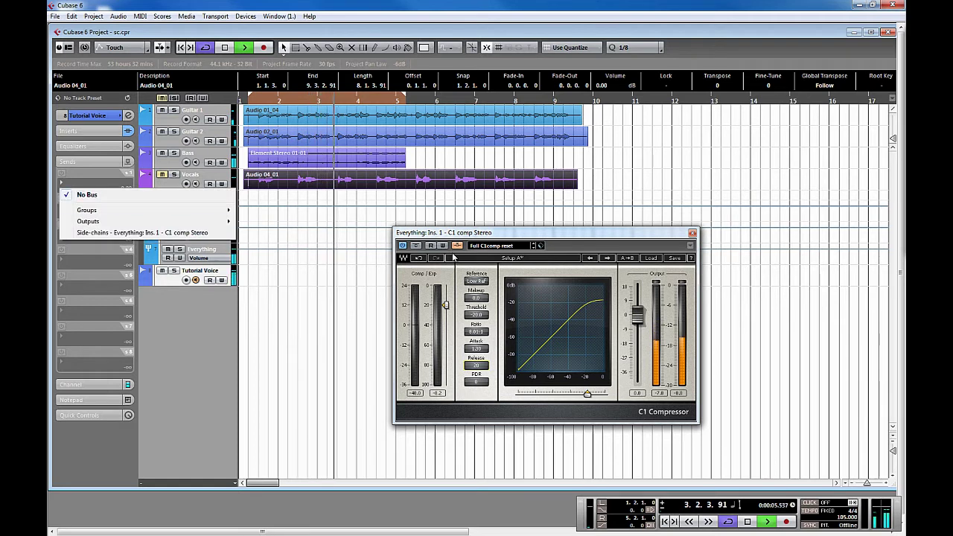
pyautogui.click(128, 234)
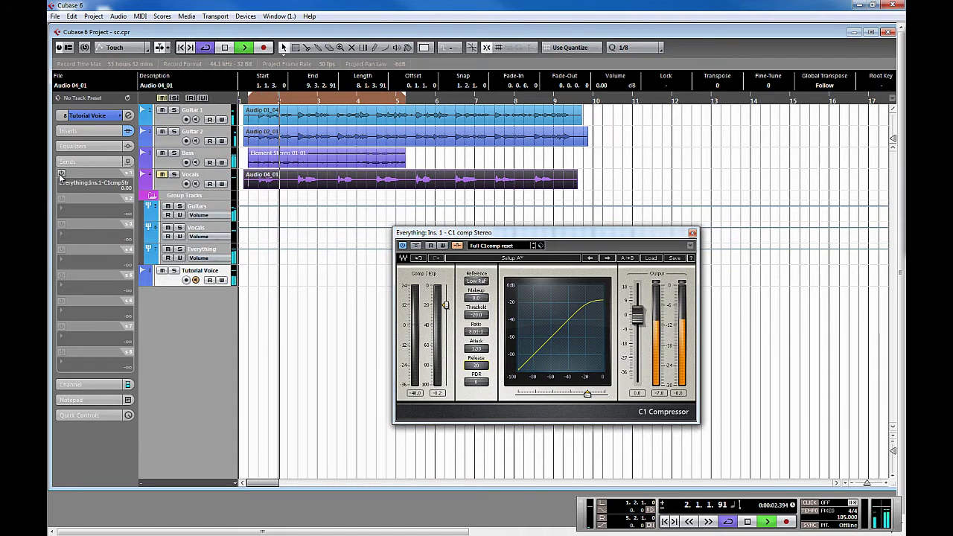
pyautogui.click(62, 173)
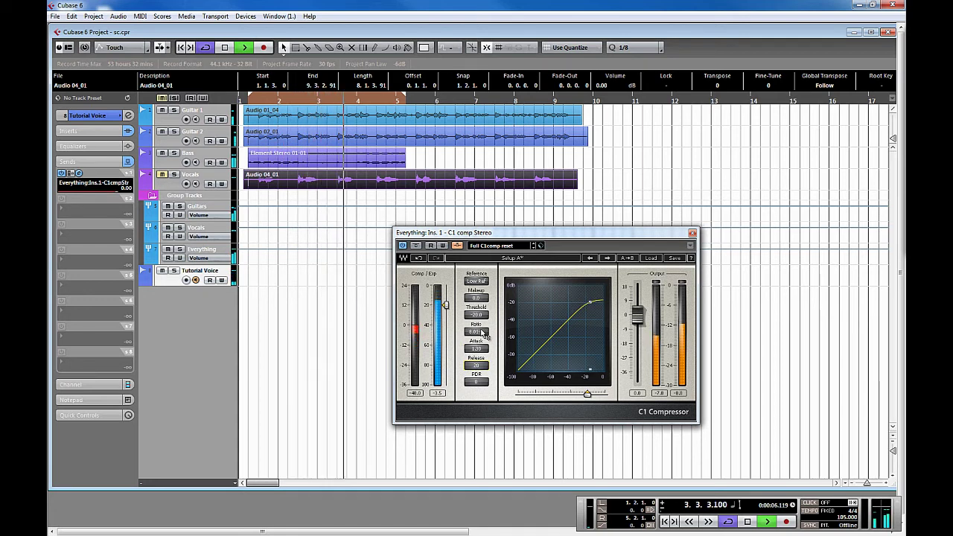
# - Drag the C1 threshold down to about -63.9, then back up near -46.8 while listening
pyautogui.moveTo(477, 315); pyautogui.dragTo(485, 378)
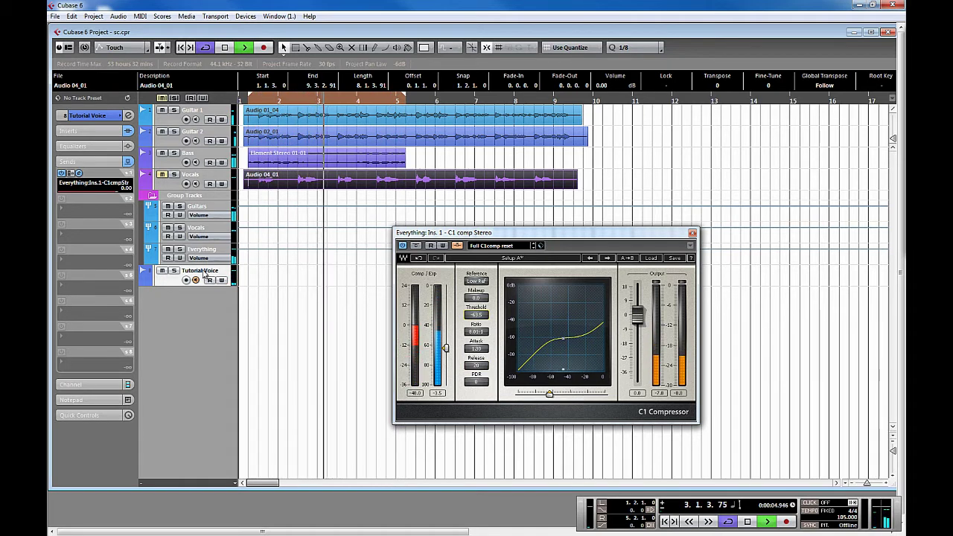
pyautogui.moveTo(477, 314); pyautogui.dragTo(481, 266)
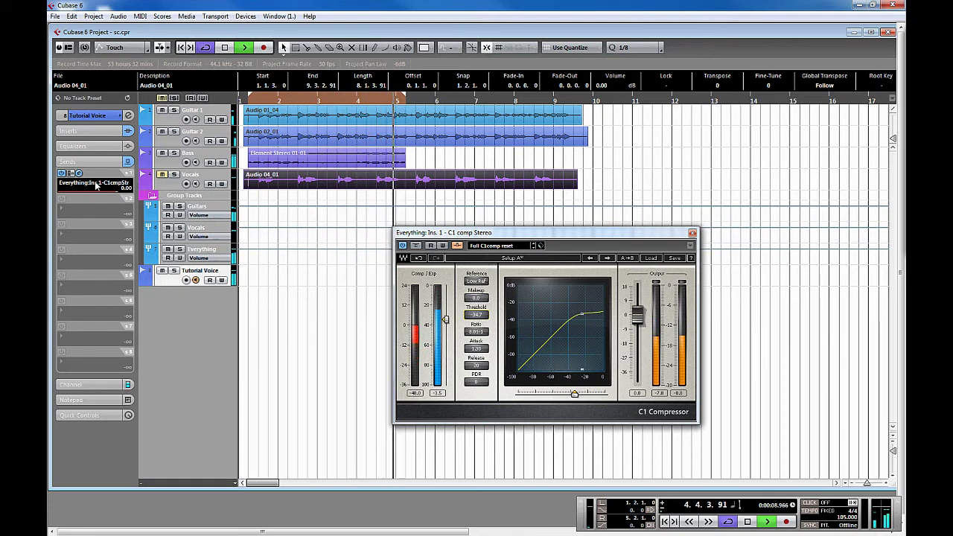
pyautogui.click(95, 185)
pyautogui.click(95, 196)
# - Set Everything's C1 insert slot to No Effect, then select the Guitars group track
pyautogui.click(197, 249)
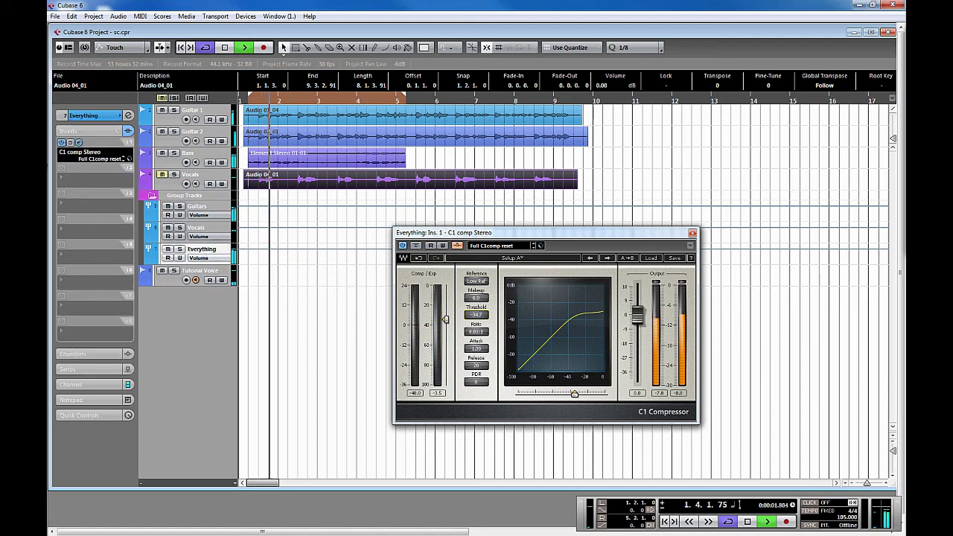
pyautogui.click(95, 152)
pyautogui.click(86, 162)
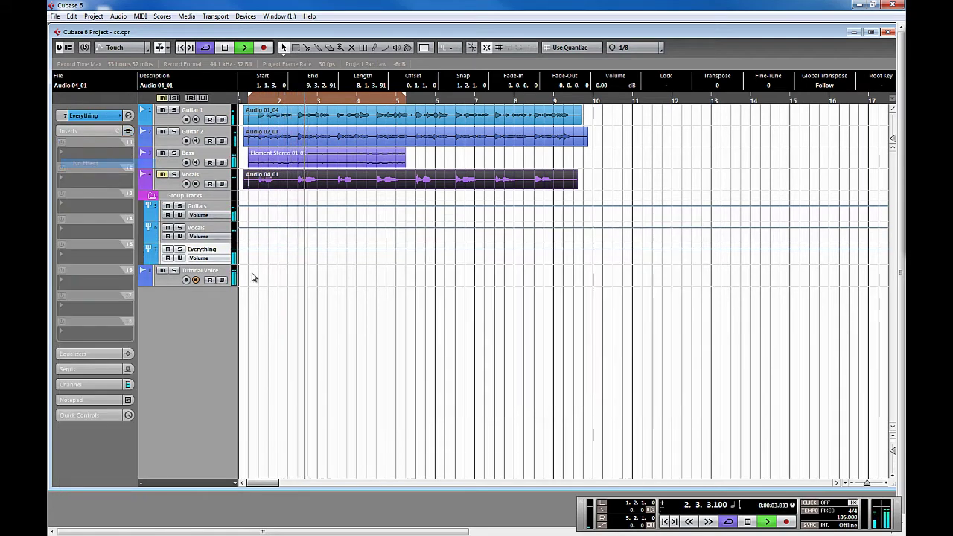
pyautogui.click(198, 208)
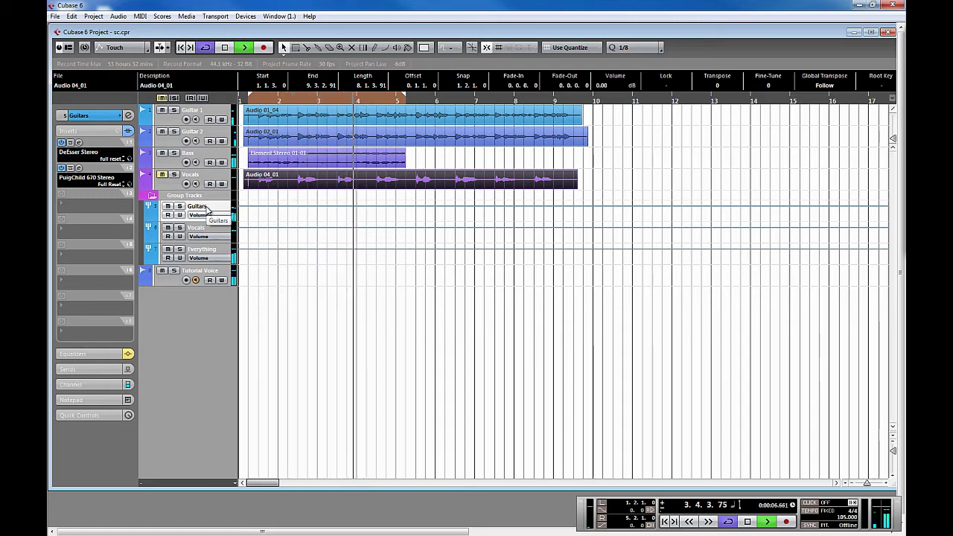
# - Insert C1 comp Stereo in an empty Guitars slot with threshold -20, attack 1 and release 20
pyautogui.click(75, 200)
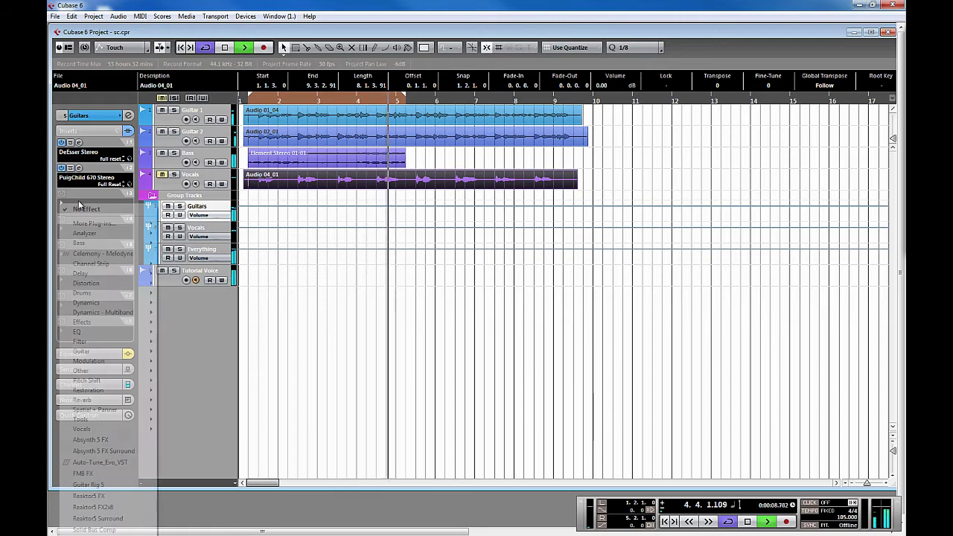
pyautogui.moveTo(113, 307)
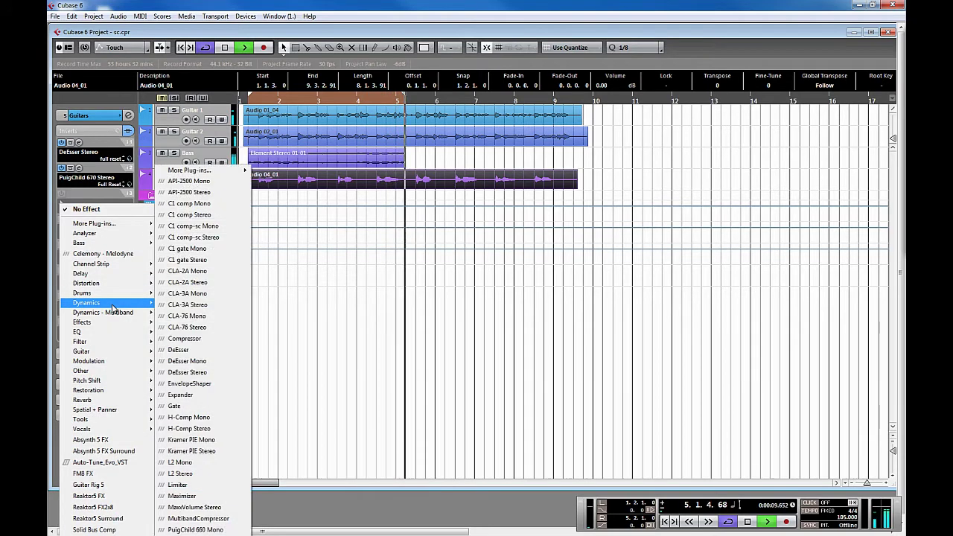
pyautogui.click(208, 215)
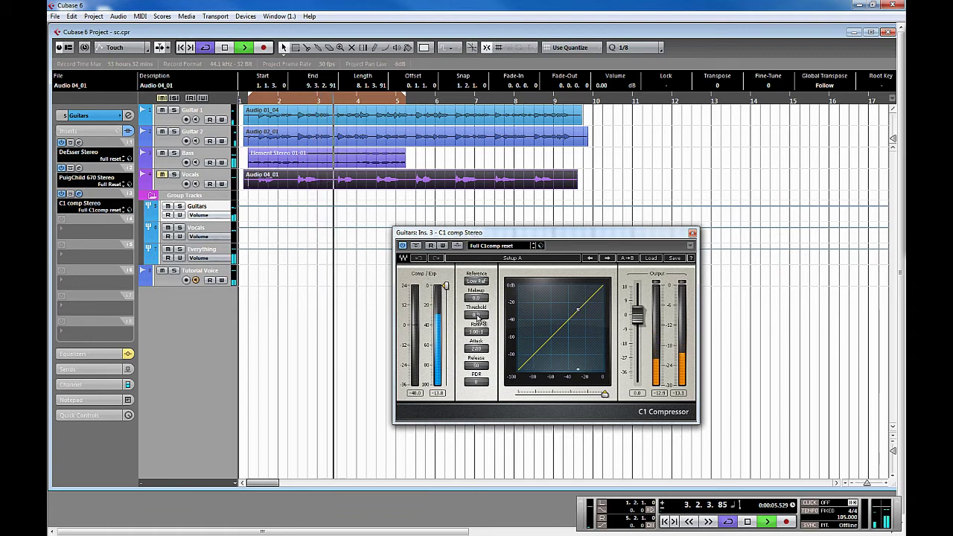
pyautogui.write('-20')
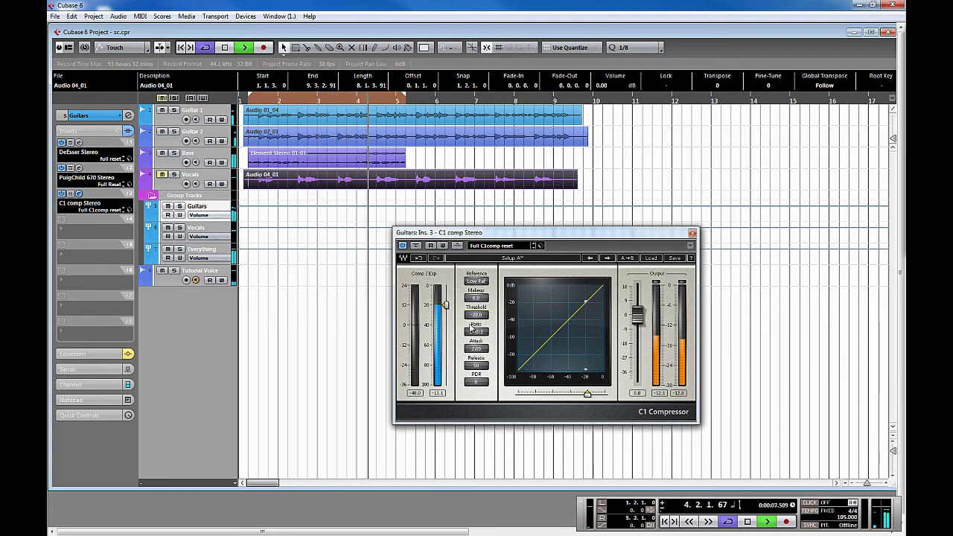
pyautogui.click(474, 332)
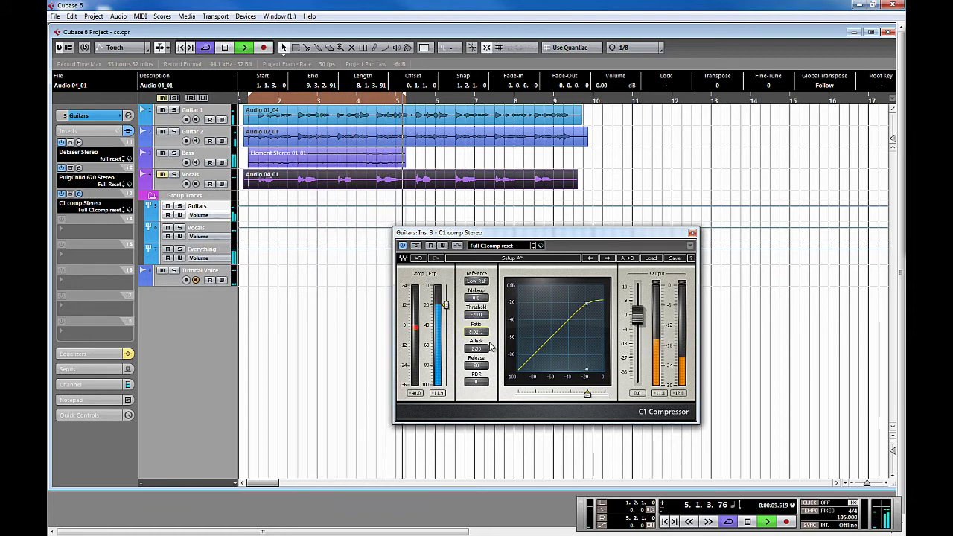
pyautogui.click(477, 348)
pyautogui.write('1')
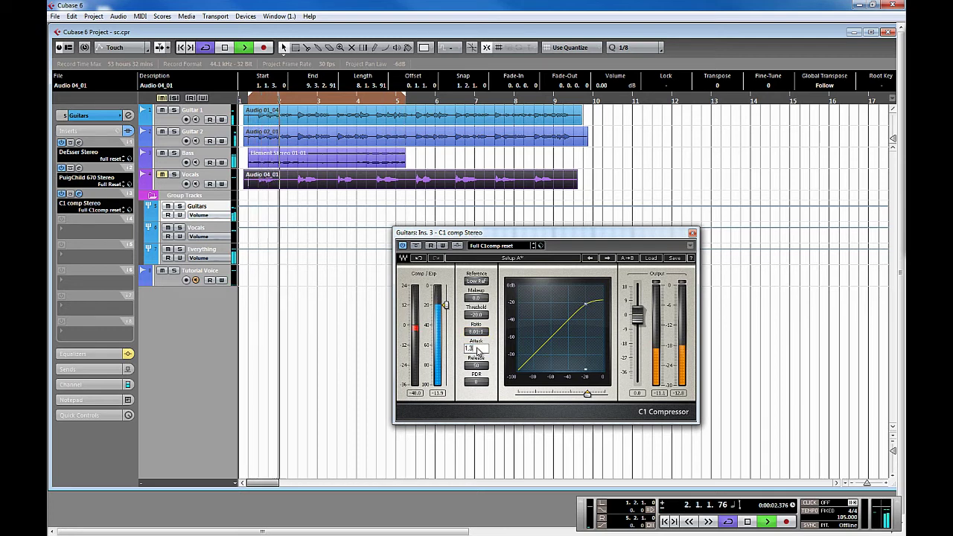
pyautogui.click(477, 366)
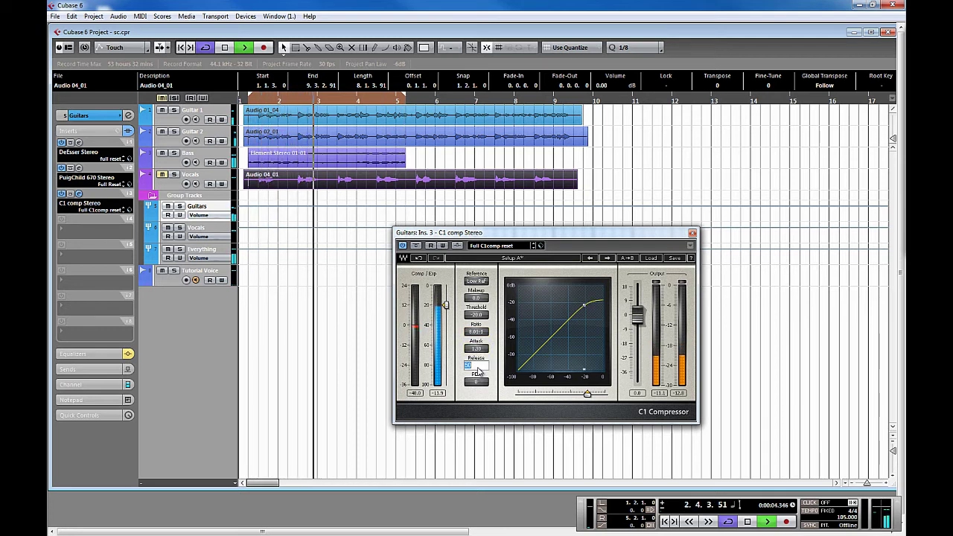
pyautogui.press('Return')
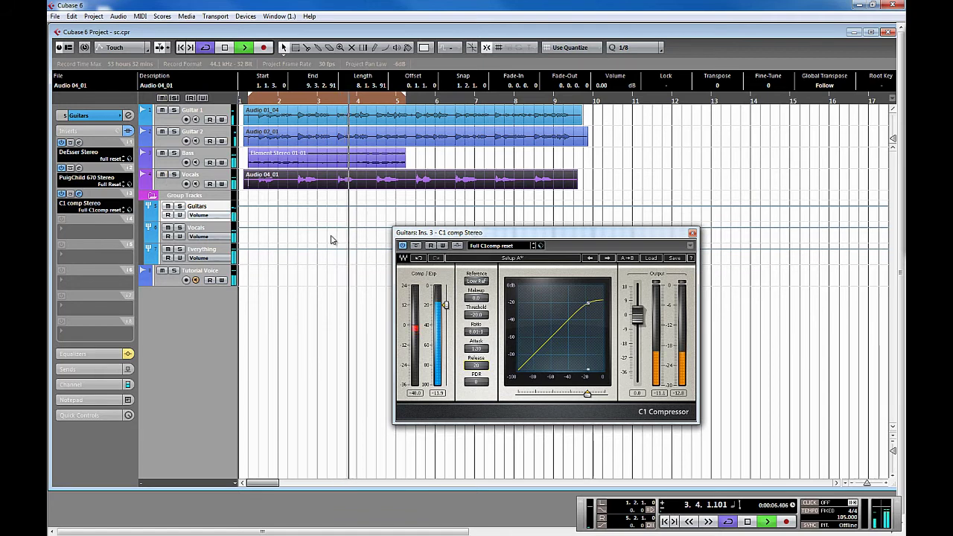
# - Activate the Guitars C1 side-chain and route Vocals send 1 to Guitars Ins. 3 C1 comp Stereo
pyautogui.click(458, 245)
pyautogui.click(186, 231)
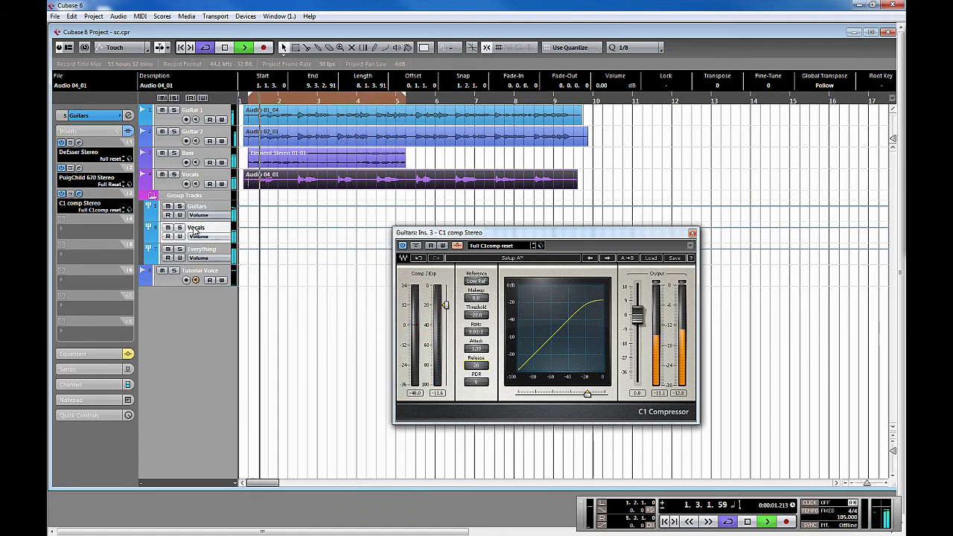
pyautogui.click(94, 370)
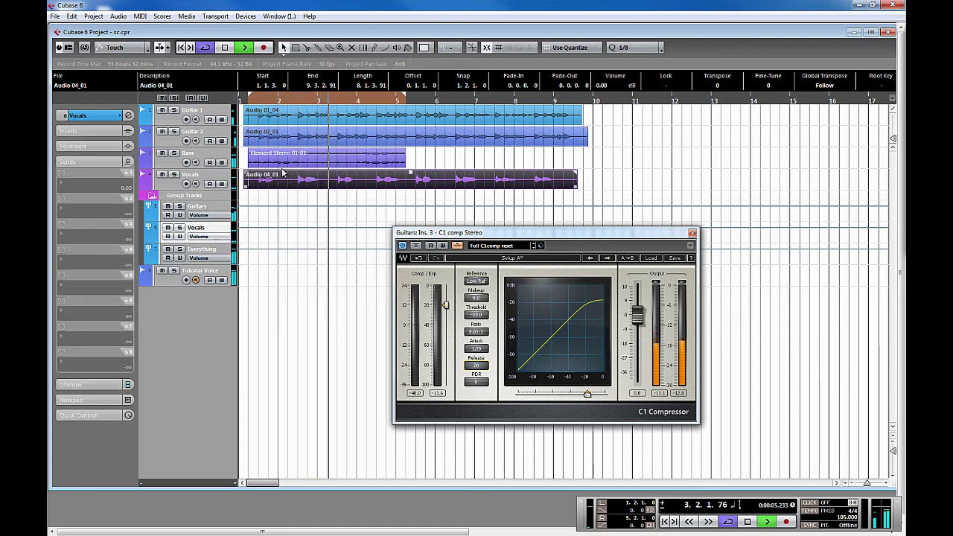
pyautogui.click(89, 183)
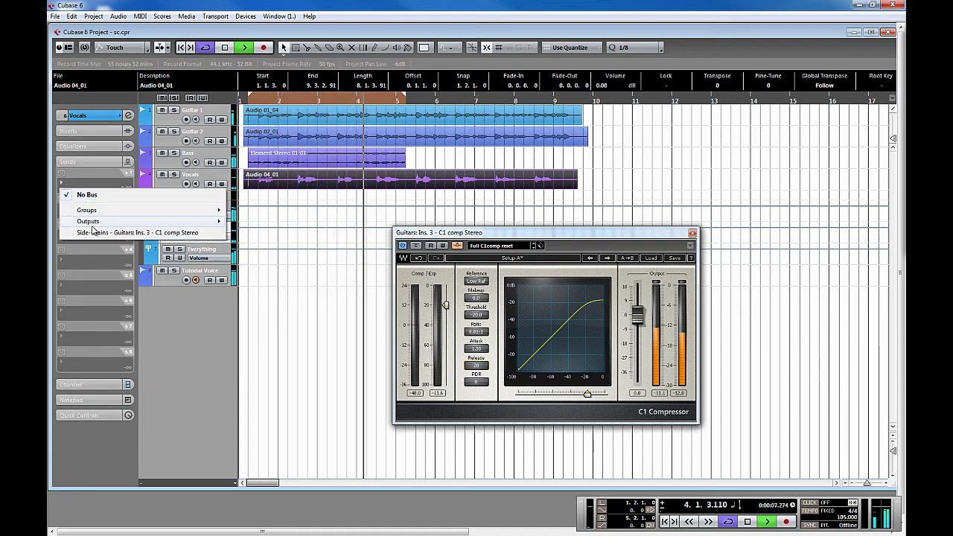
pyautogui.click(95, 234)
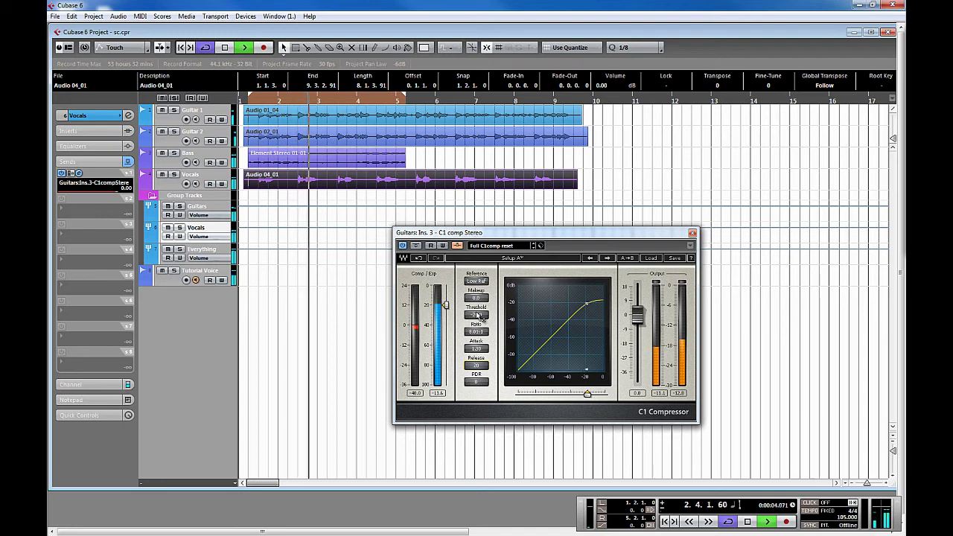
# - Drag the Guitars C1 threshold down, then back up to about -29.3 while listening
pyautogui.moveTo(477, 316); pyautogui.dragTo(492, 355)
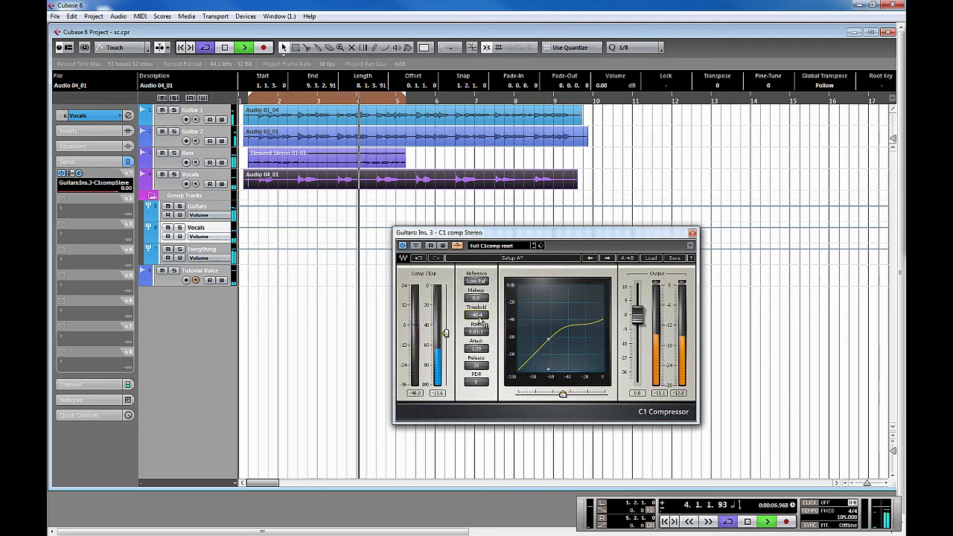
pyautogui.moveTo(480, 319); pyautogui.dragTo(478, 265)
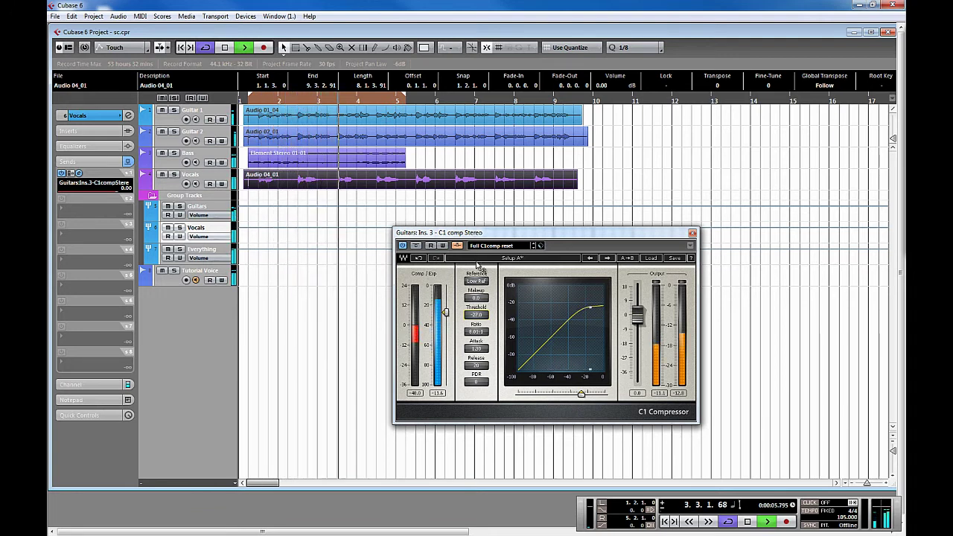